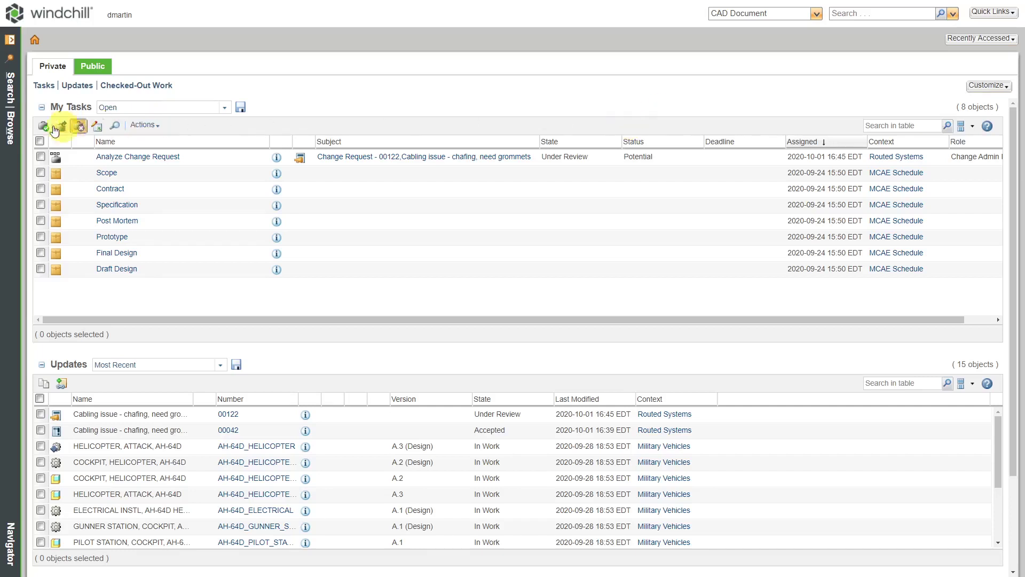
Browse via Recent Products to the Military Vehicles product's Engineering folder.
click(13, 138)
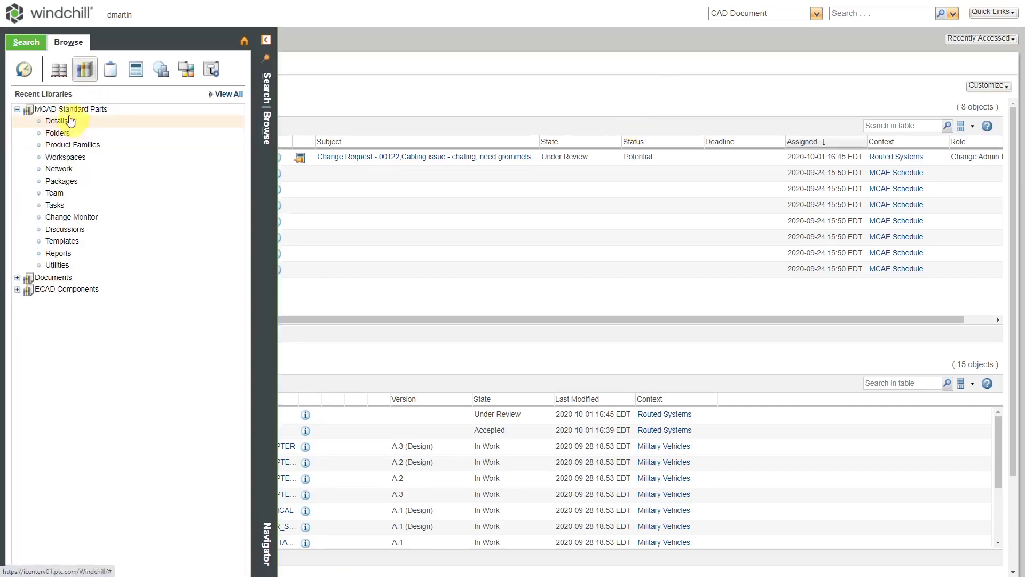
click(60, 69)
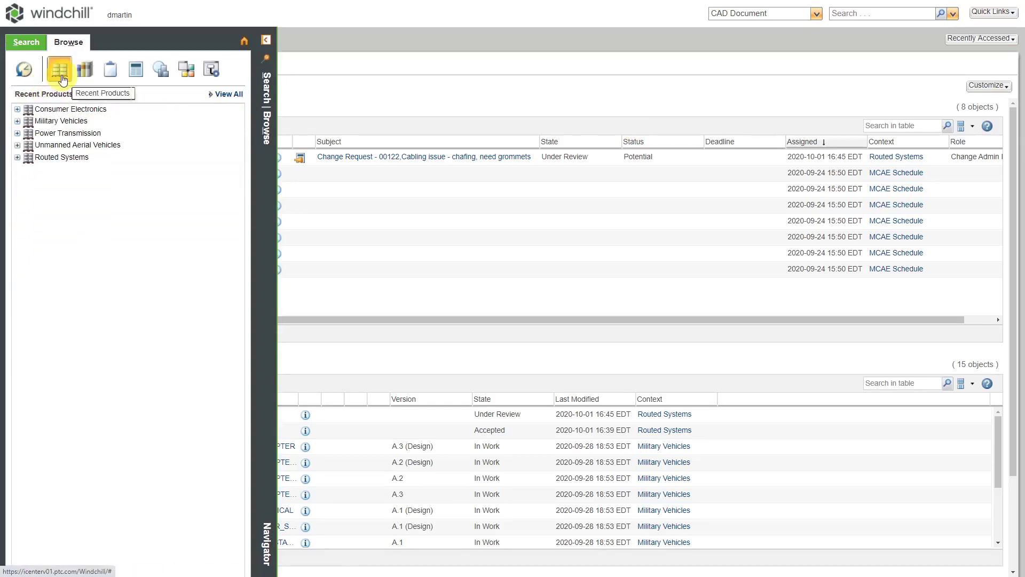
click(58, 120)
click(59, 145)
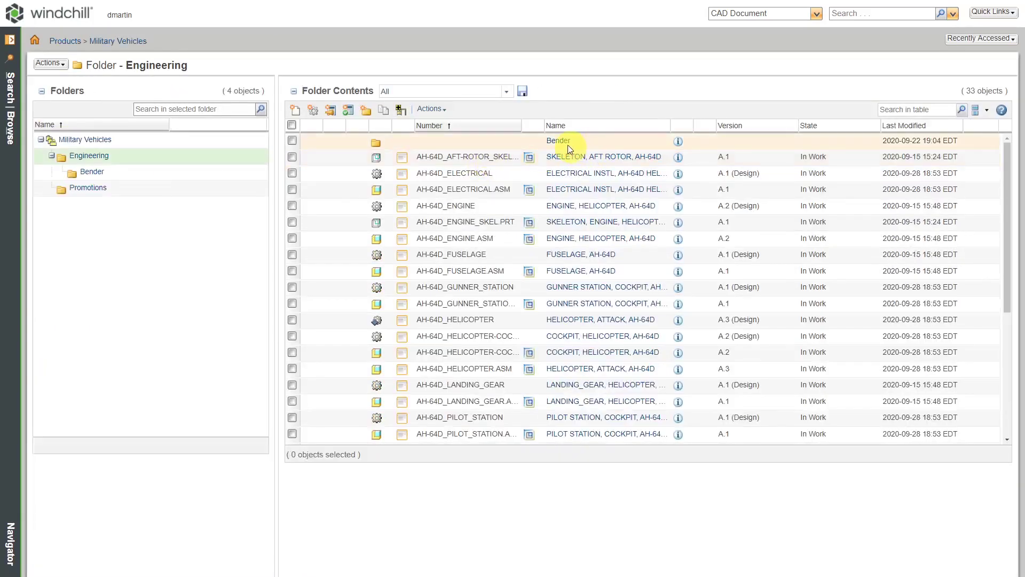
Open the Bender subfolder and scroll down to the BENDER.ASM row.
click(561, 142)
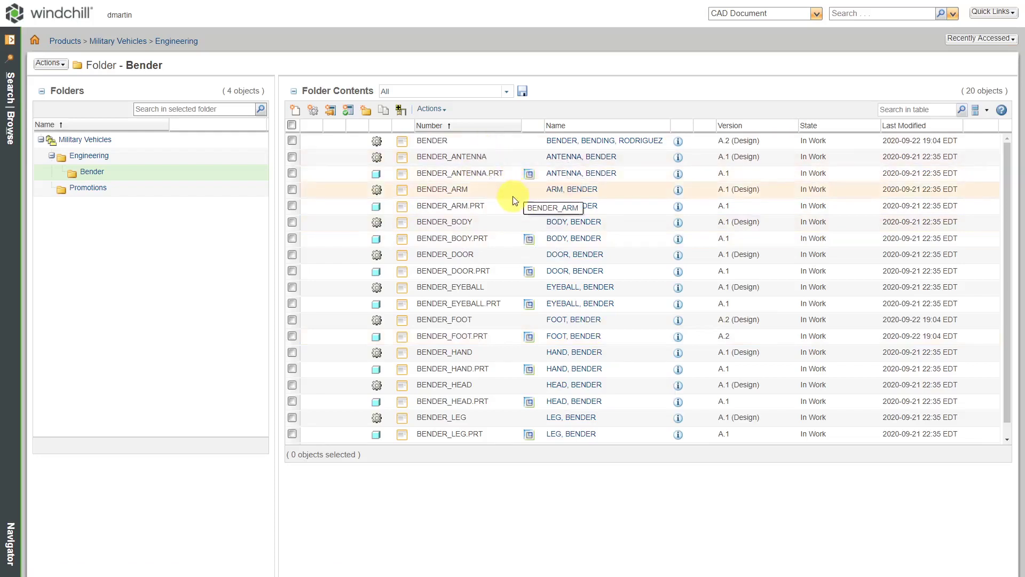
scroll(510, 195, down, 1)
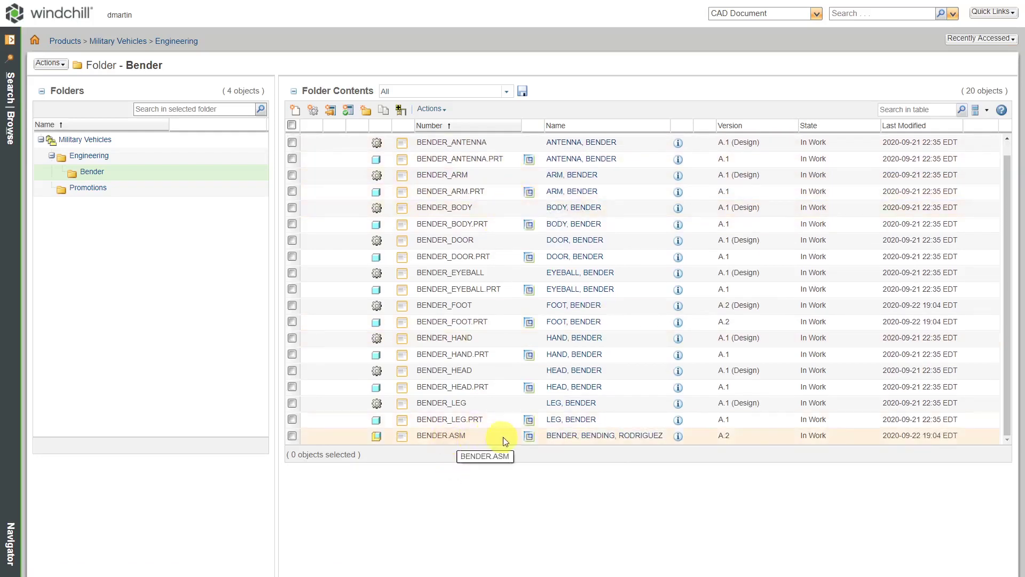
Open the information page of the BENDER.ASM assembly, version A.2.
click(573, 436)
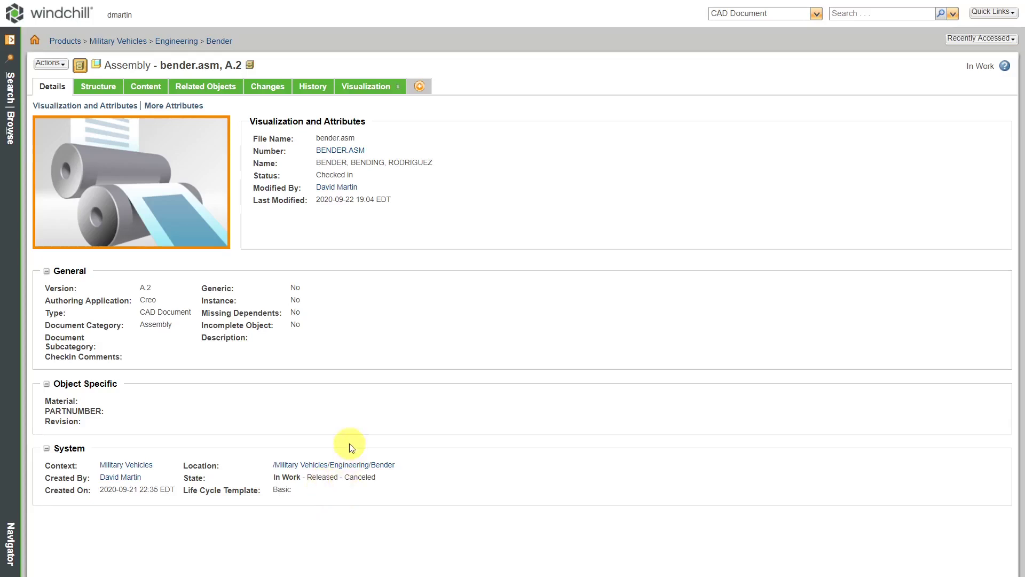
Start a New Promotion Request from the assembly's Actions > New menu.
click(50, 63)
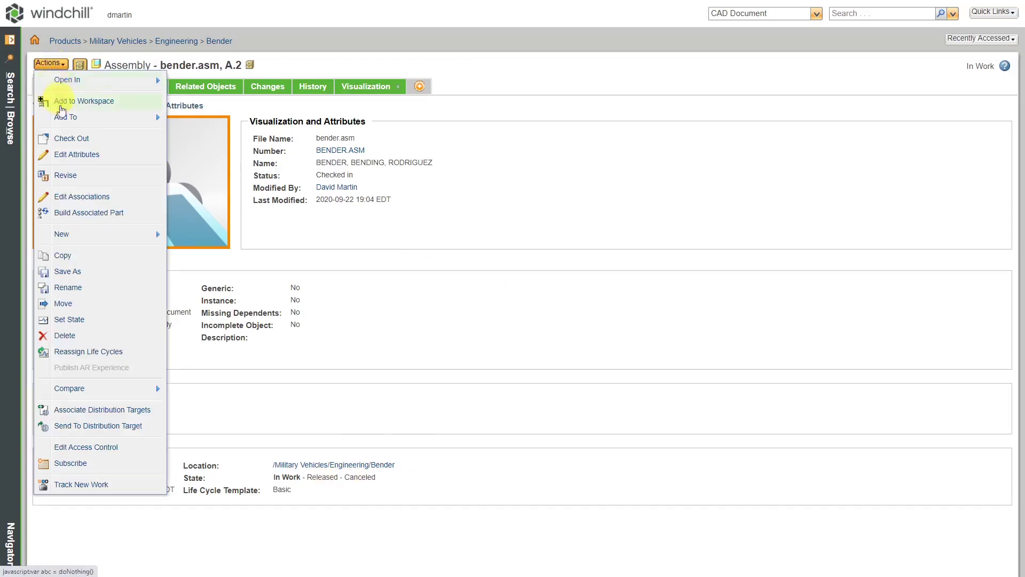
mouse_move(76, 234)
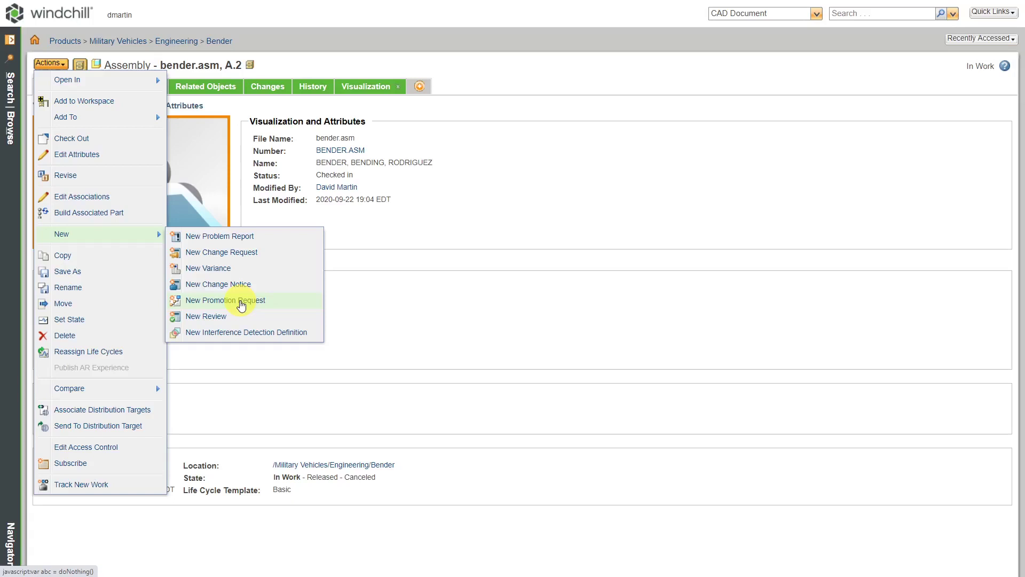
click(242, 301)
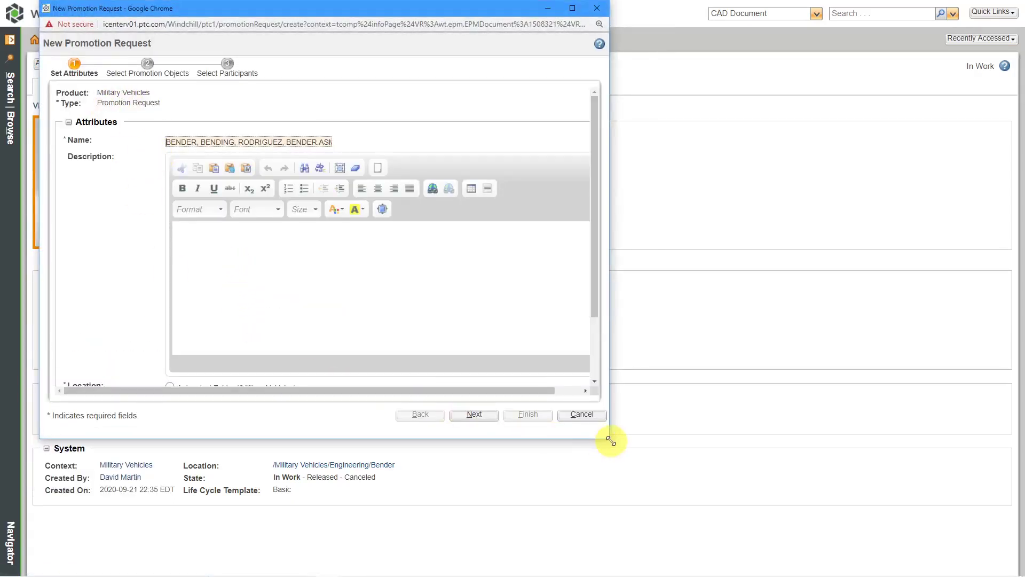
Enlarge the request window and replace the default name with 'BENDER ROBOT RELEASE'.
drag(614, 444, 717, 552)
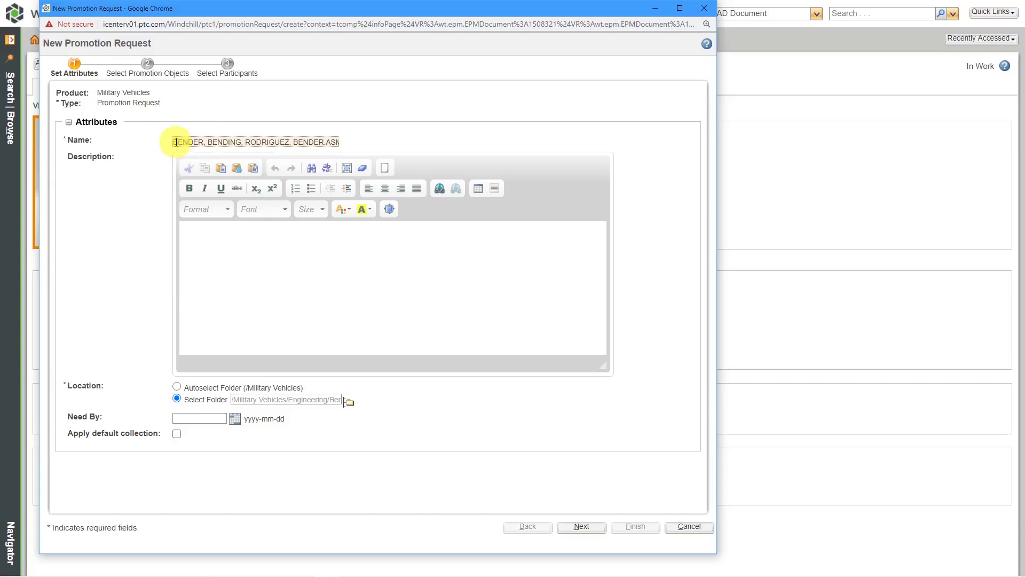
drag(175, 142, 362, 154)
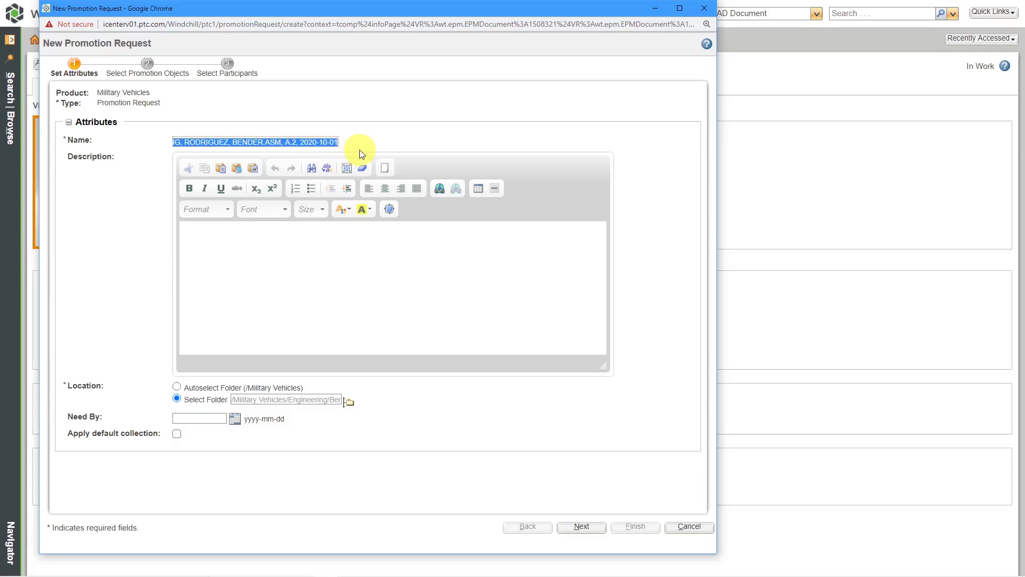
text(BENDER ROBT)
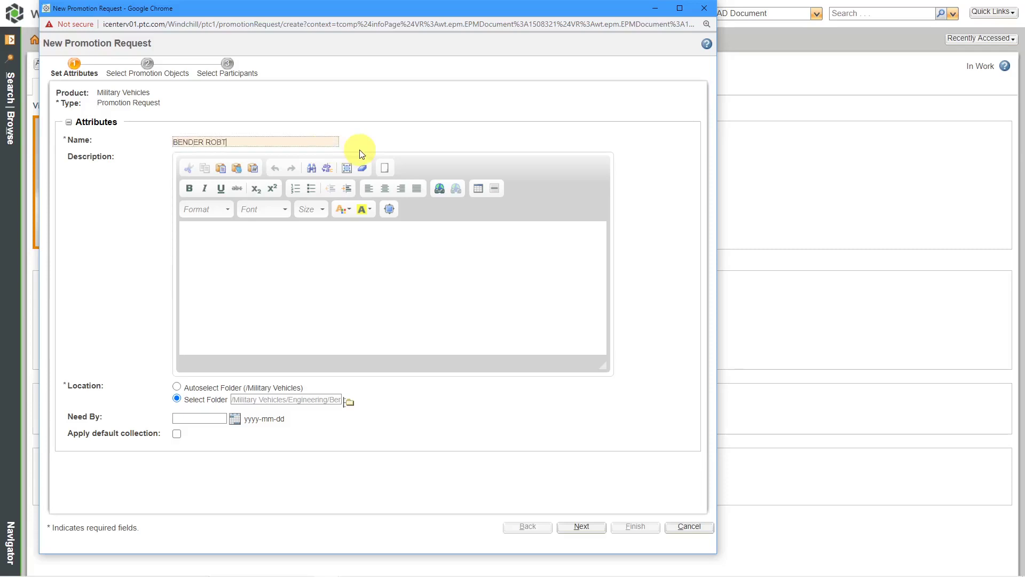
key(BackSpace)
text(OT RELEASE)
click(253, 249)
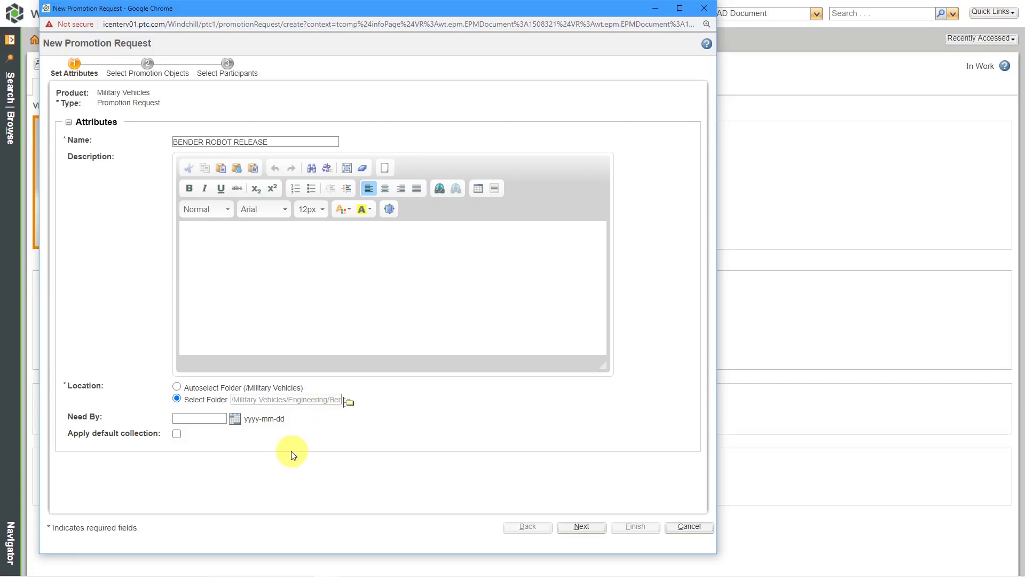
Pick 16 October 2020 from the calendar as the Need By date.
click(235, 420)
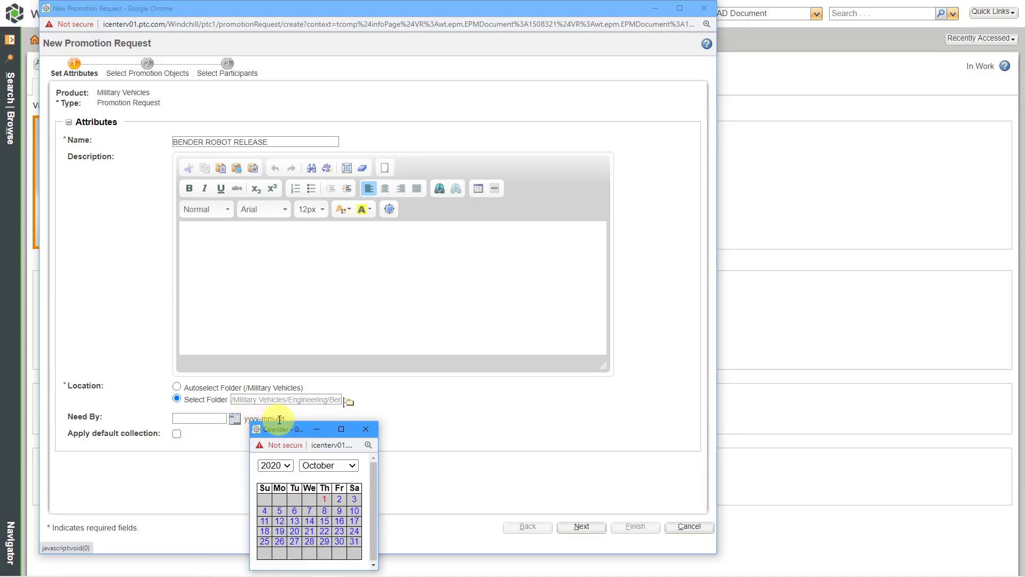
click(340, 521)
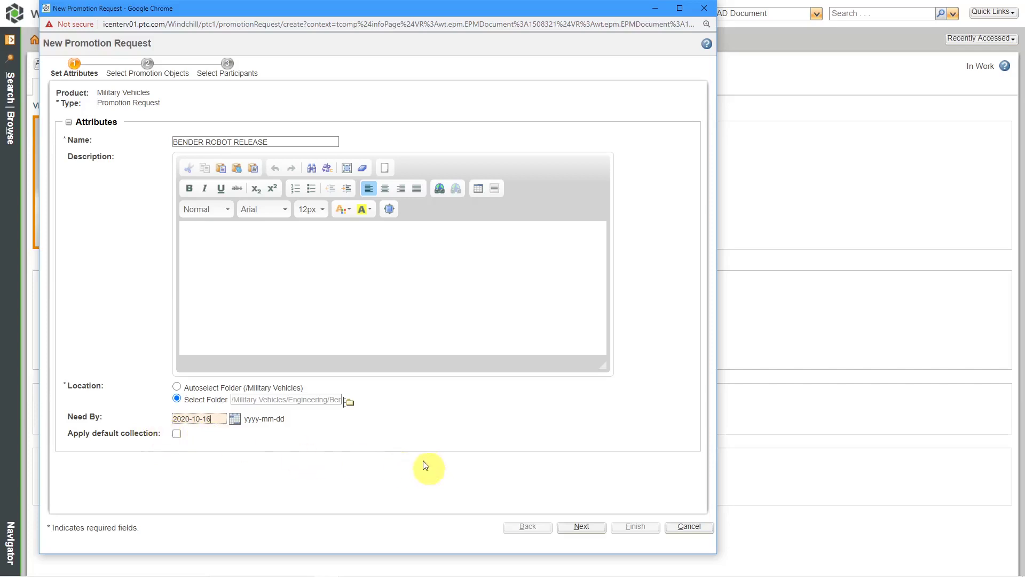
Advance to Select Promotion Objects, widen the window, and tick the BENDER.ASM A.2 row.
click(586, 528)
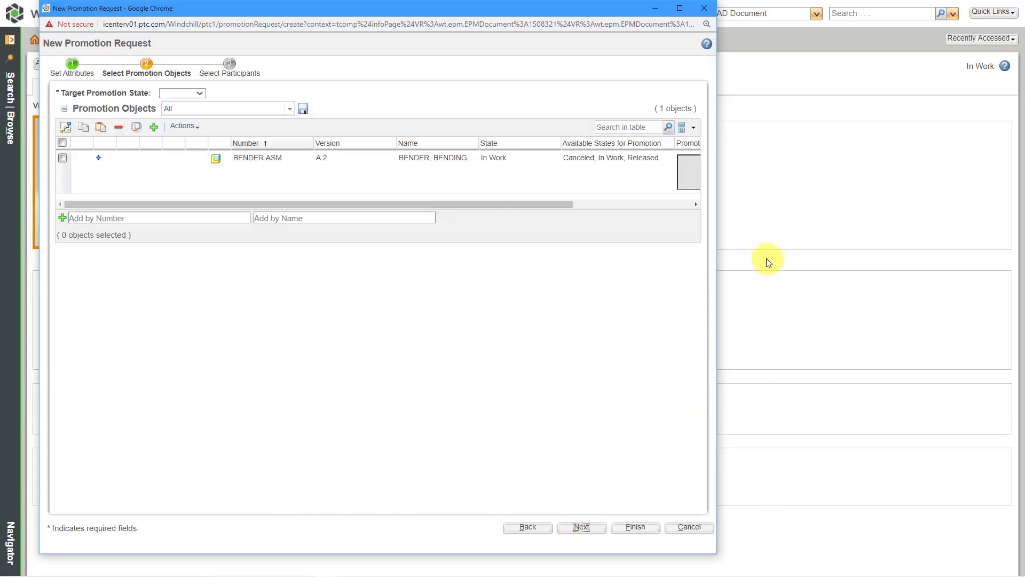
drag(720, 244, 865, 235)
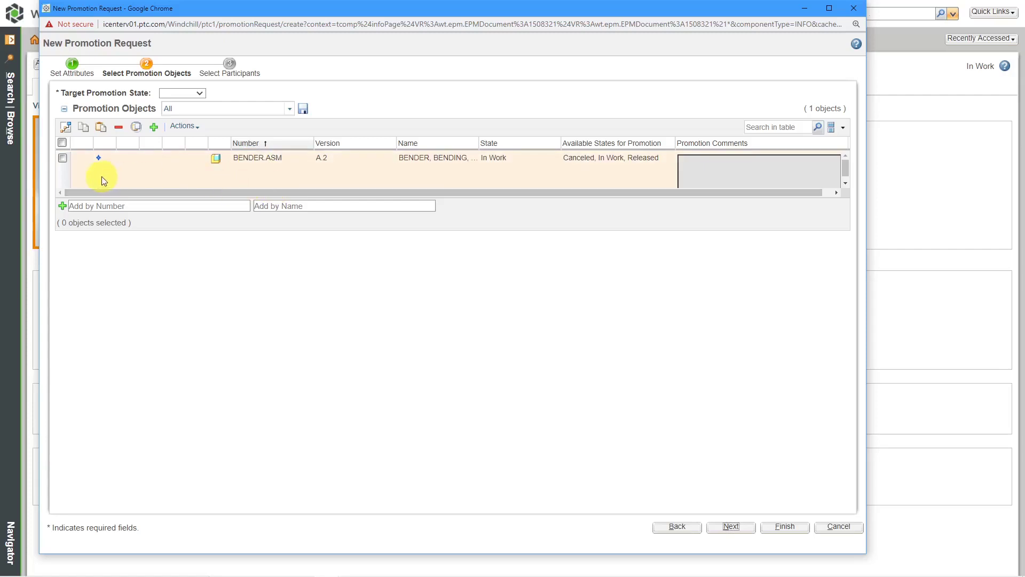
click(62, 158)
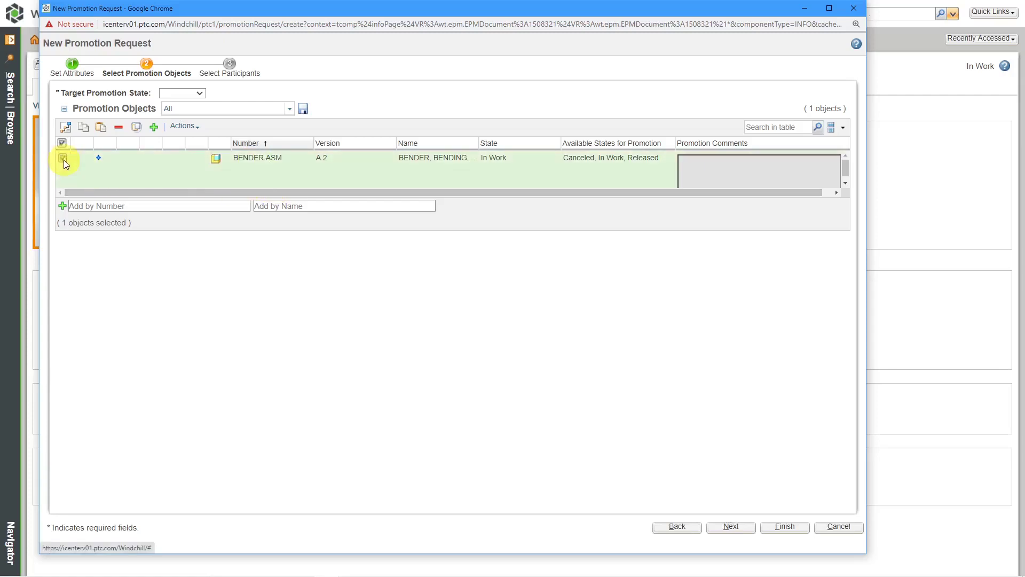
Collect BENDER.ASM's 10 required dependents and resize the Collection Picker to show all columns.
click(136, 131)
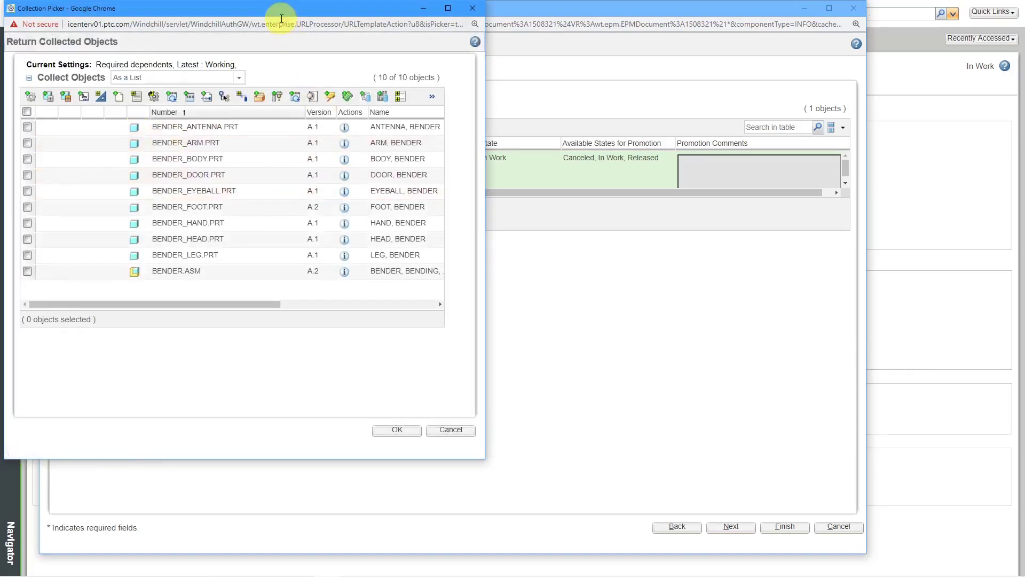
drag(282, 18, 362, 37)
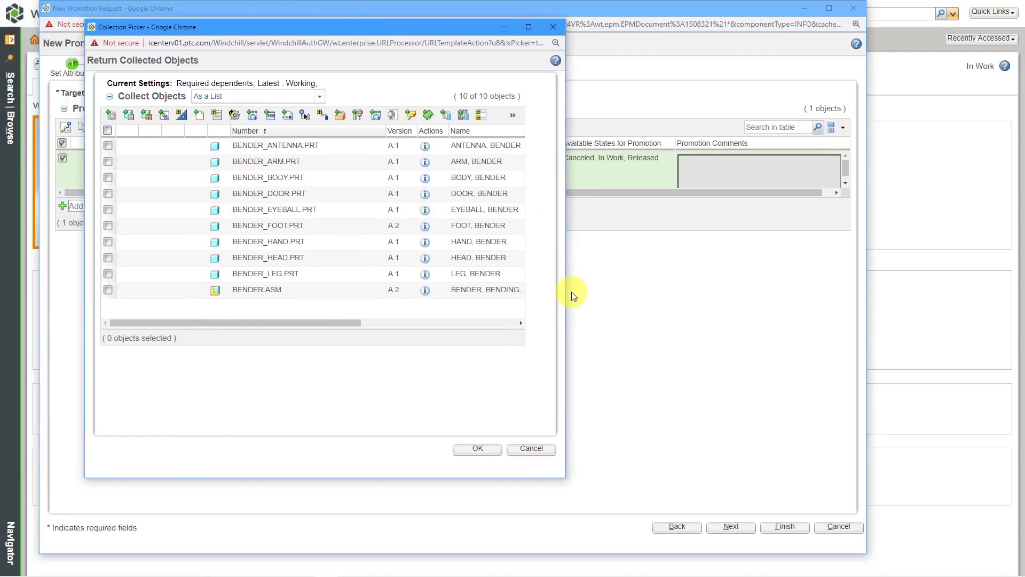
drag(567, 289, 707, 291)
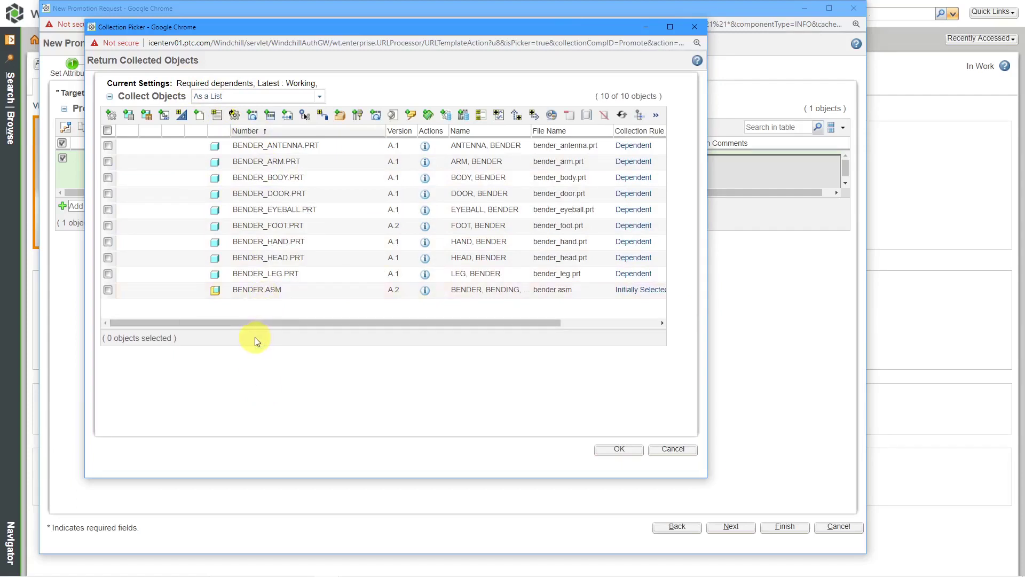
drag(252, 347, 253, 405)
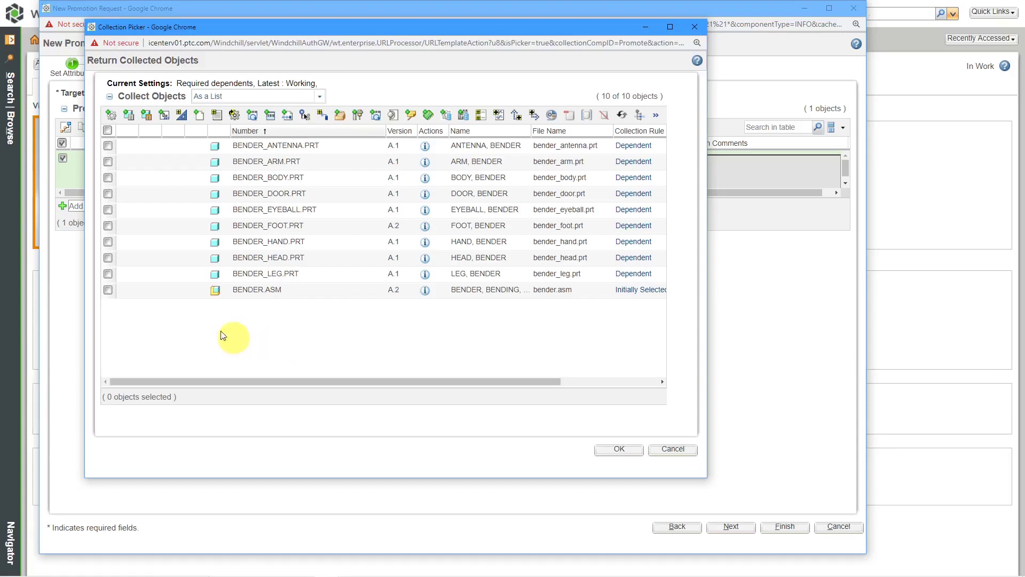
Add the related parts to the collection and select all 20 BENDER objects.
click(108, 130)
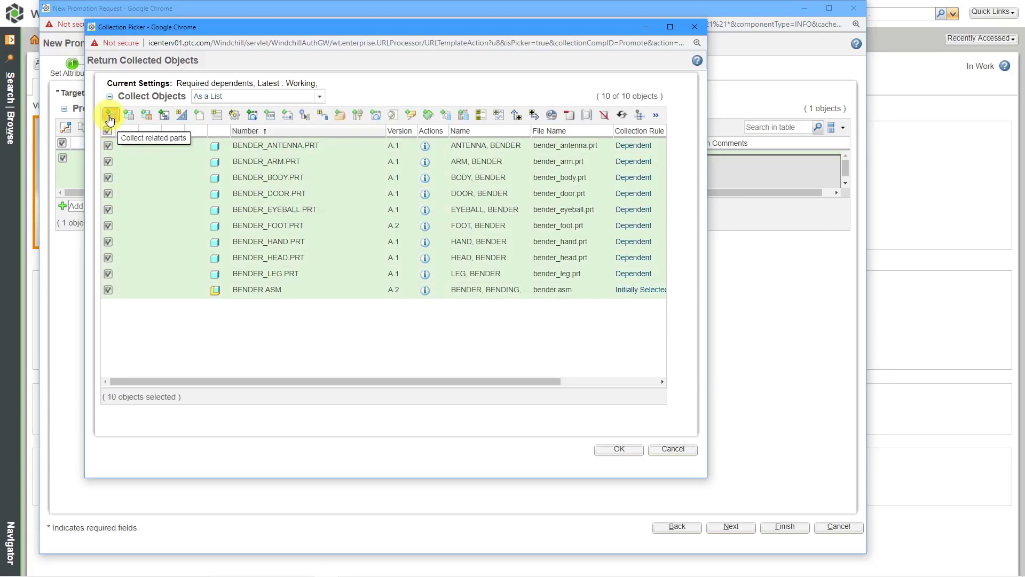
click(109, 117)
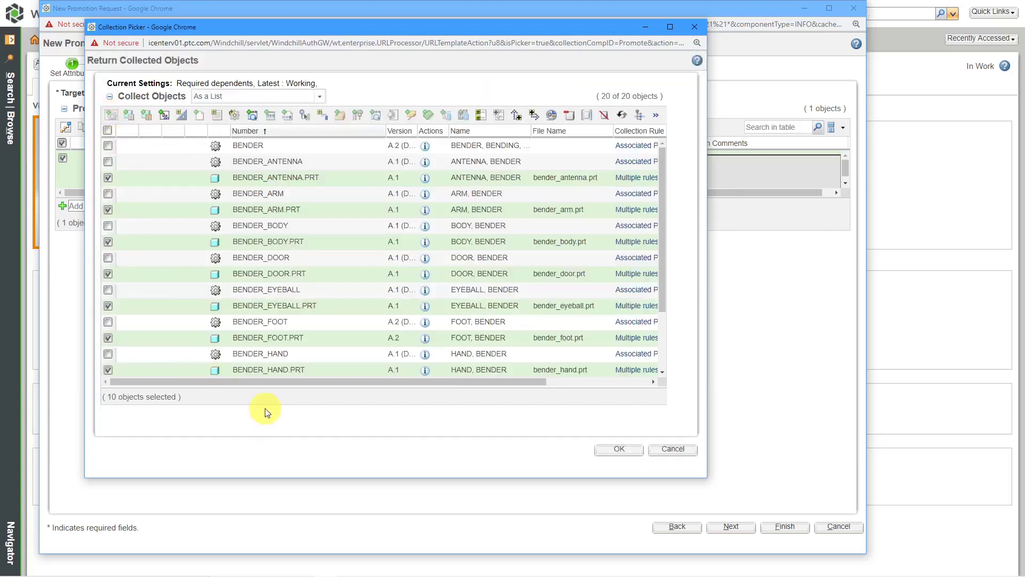
click(107, 130)
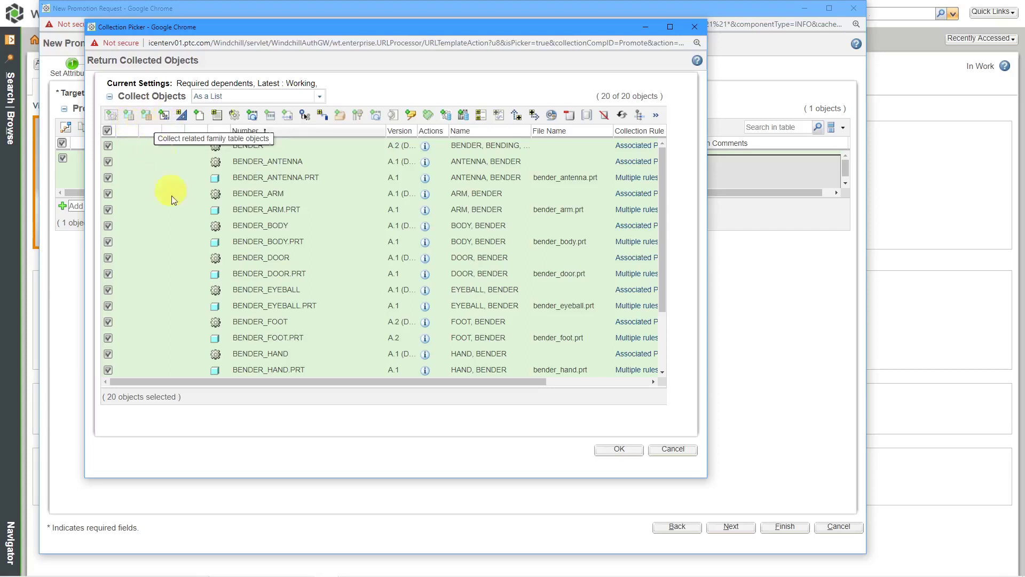
drag(312, 385, 296, 275)
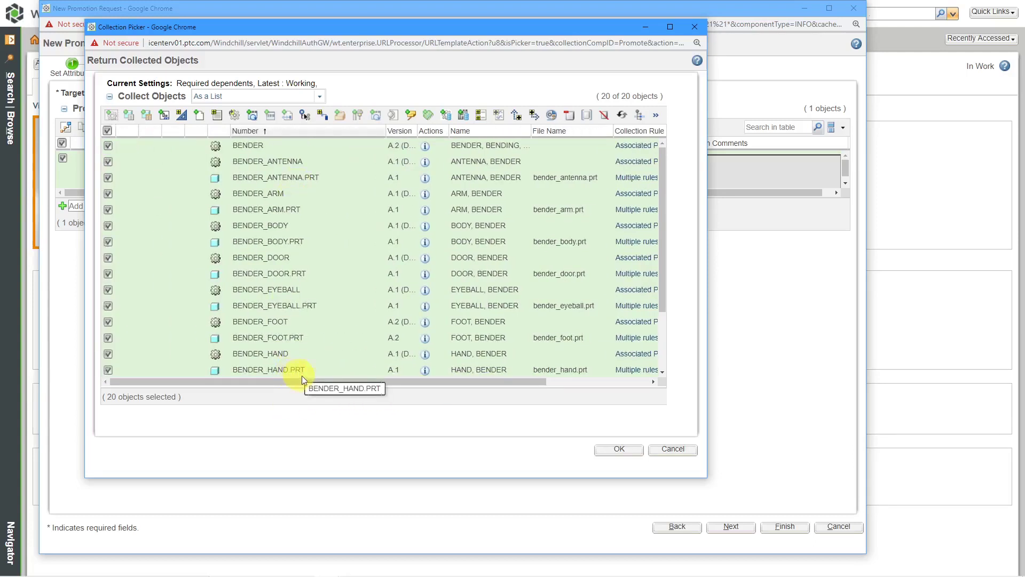
Add the 20 collected objects to the request and select them all.
click(614, 450)
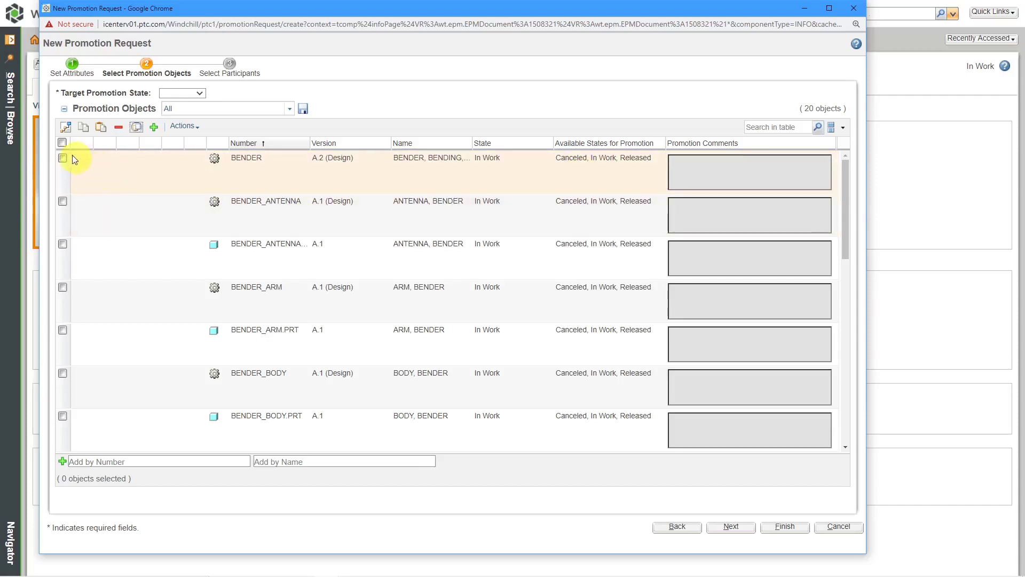
click(63, 143)
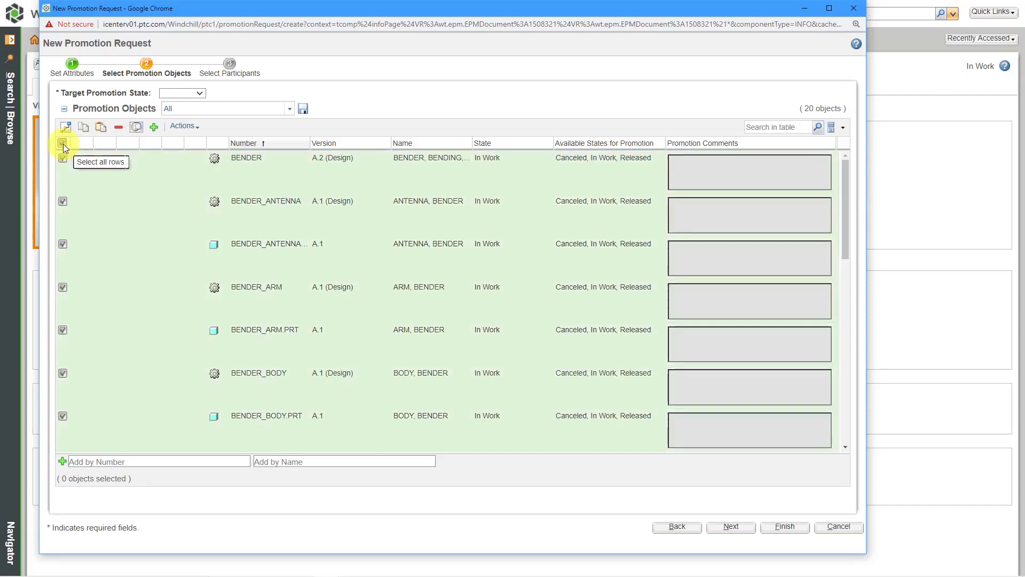
Set the target promotion state to Released and mark all 20 listed objects for promotion.
click(200, 94)
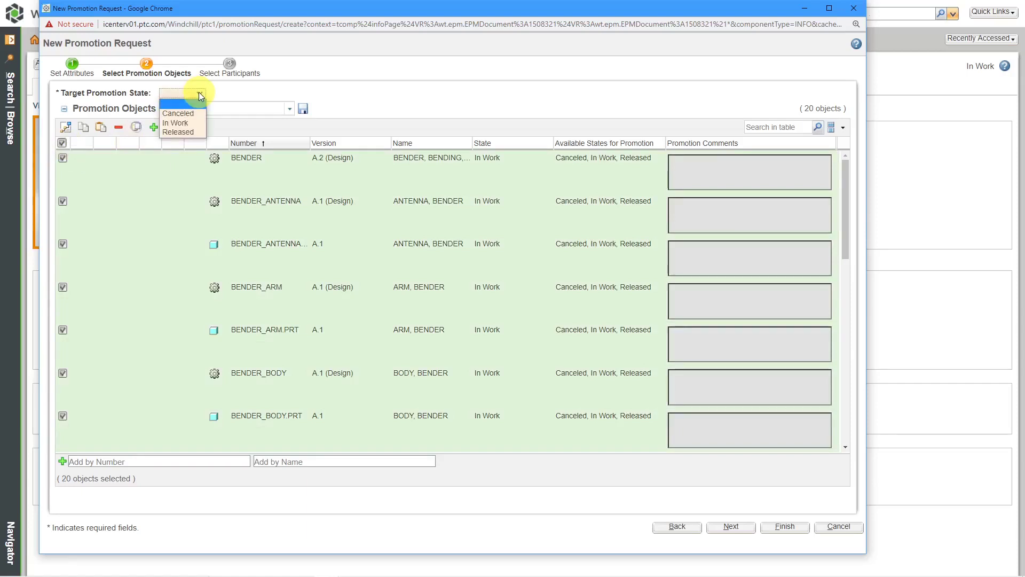
click(190, 133)
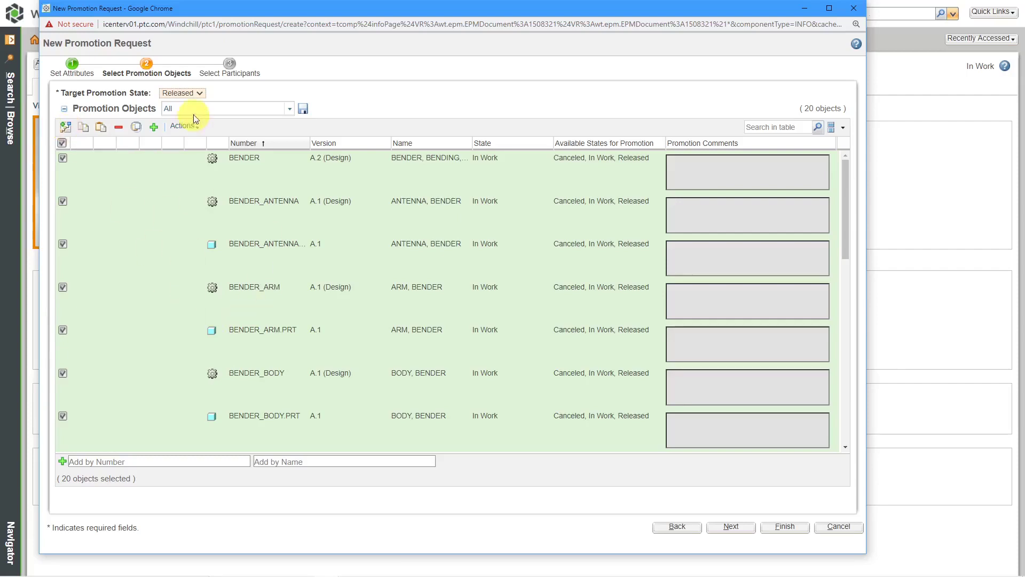
click(66, 129)
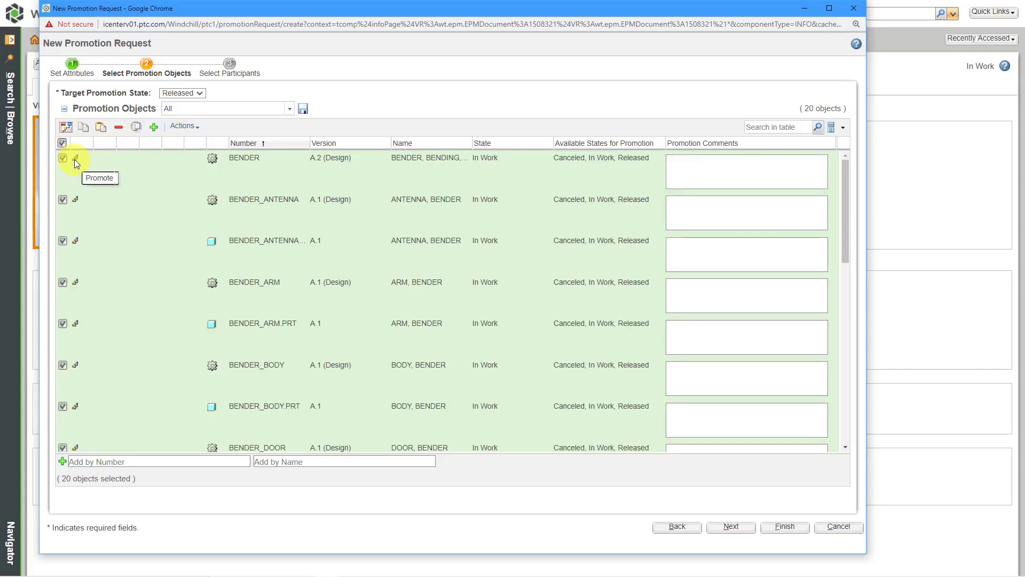
scroll(180, 265, down, 4)
scroll(180, 265, down, 5)
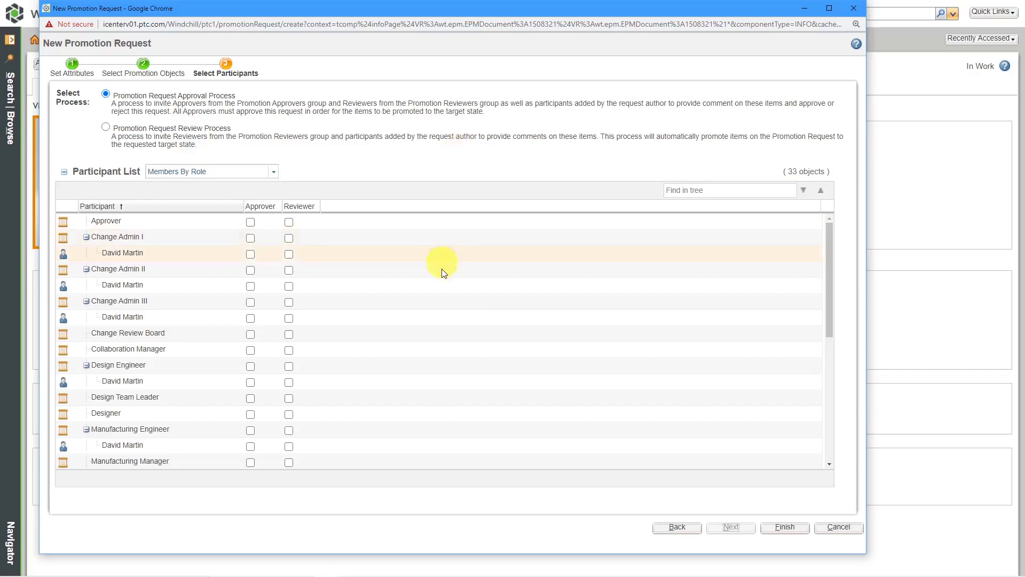
Make the team member Approver and Reviewer in every role, then submit the promotion request.
scroll(444, 278, down, 1)
scroll(443, 278, down, 1)
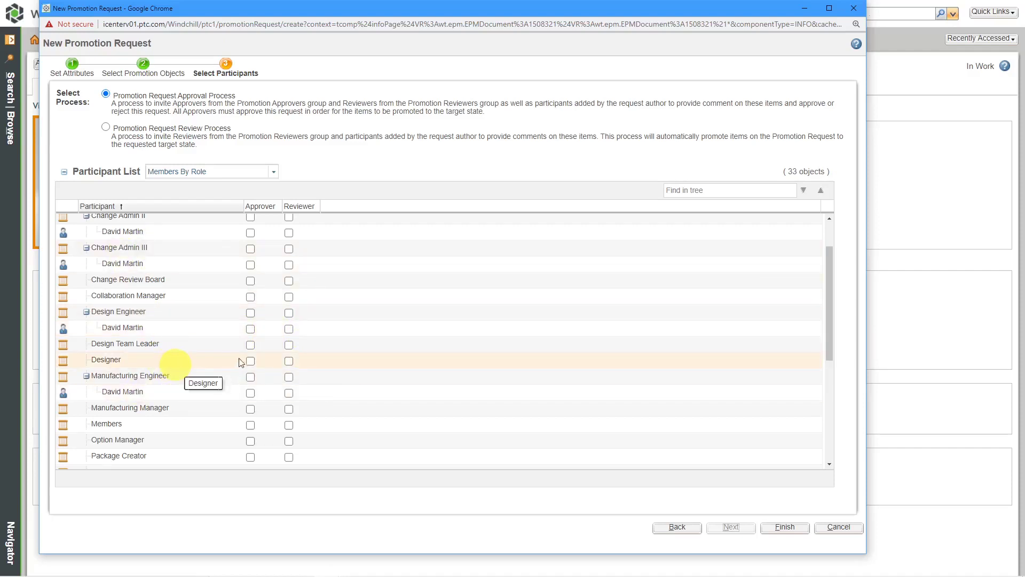
click(250, 329)
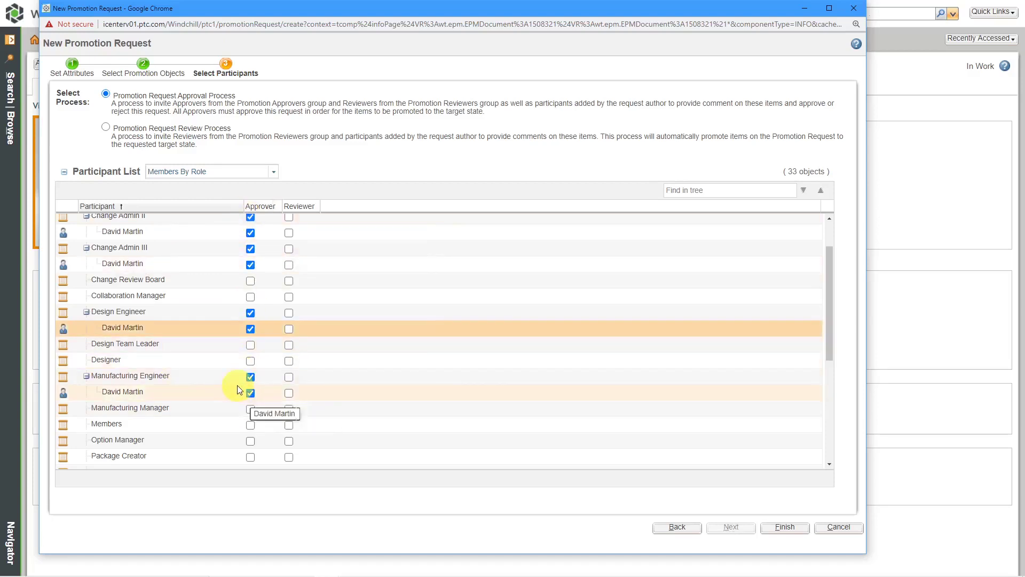
scroll(237, 386, down, 3)
scroll(237, 386, down, 1)
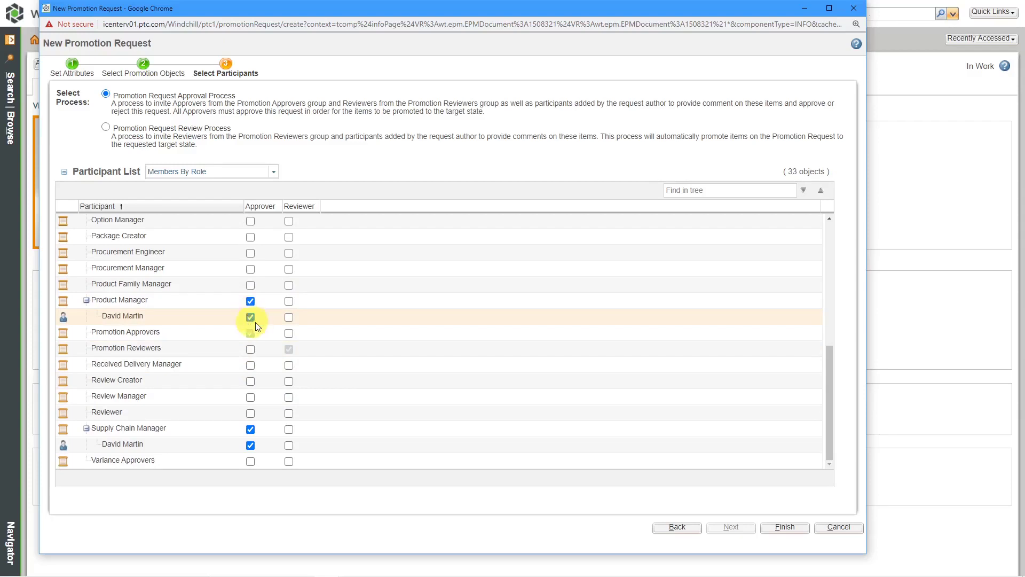
scroll(245, 296, up, 5)
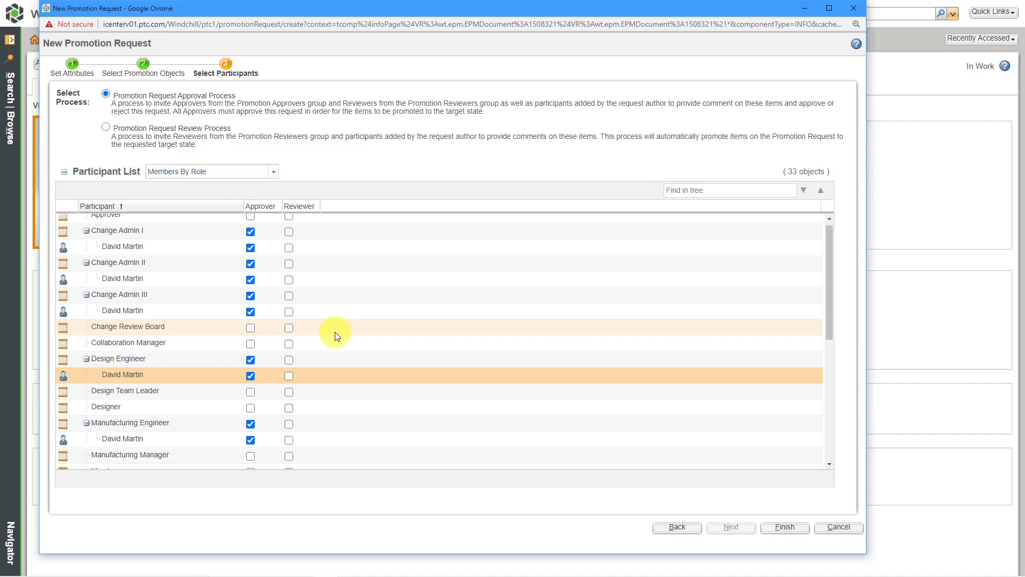
click(289, 312)
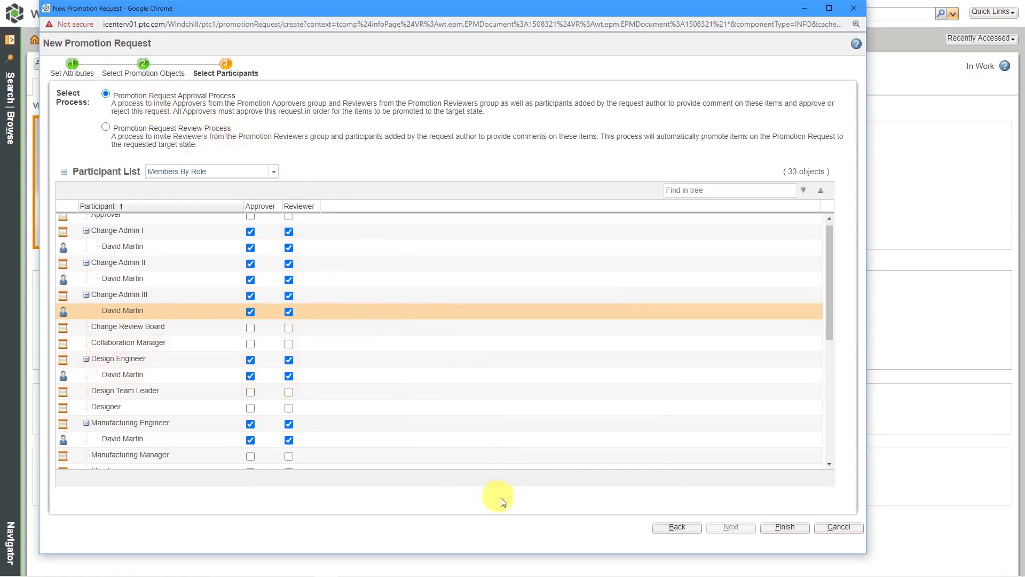
click(784, 528)
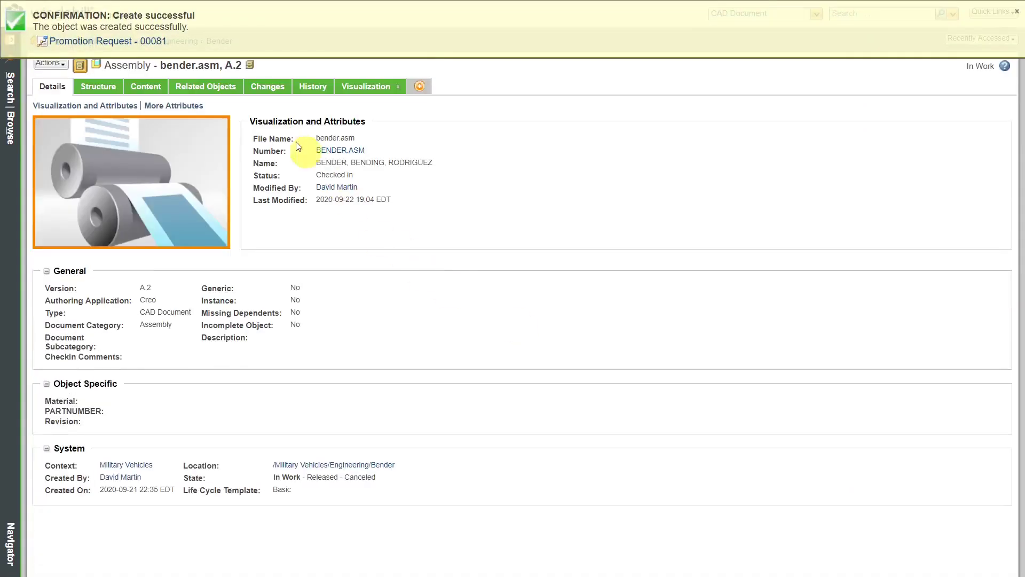
Open Promotion Request 00081 and view its Process and maturity History tabs.
click(152, 42)
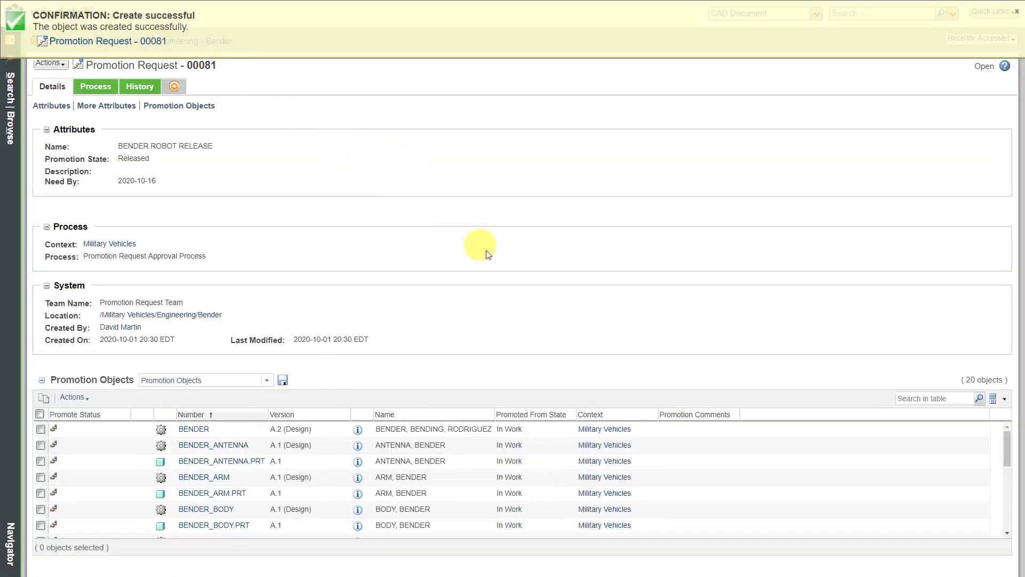
scroll(720, 464, down, 5)
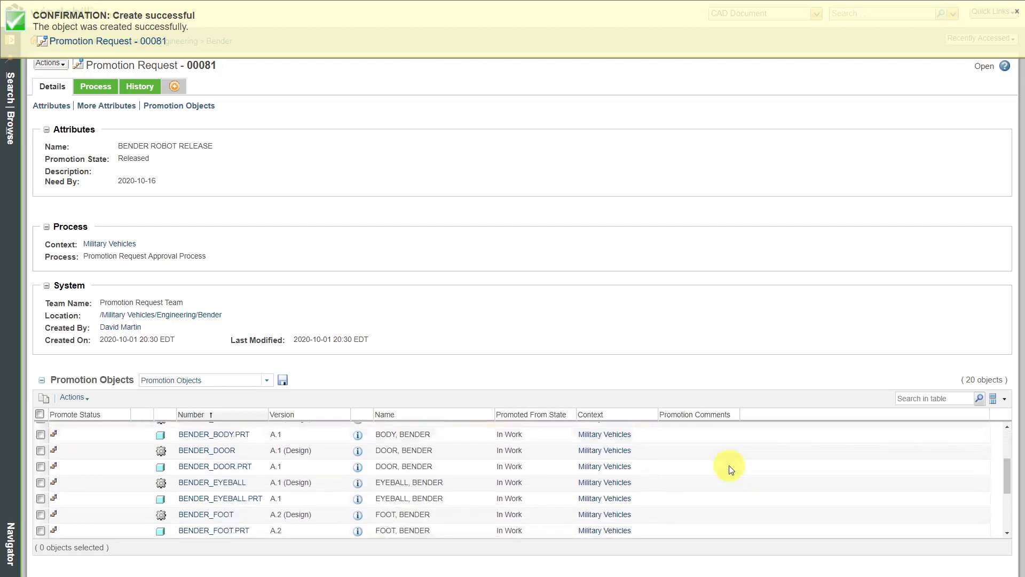
click(101, 89)
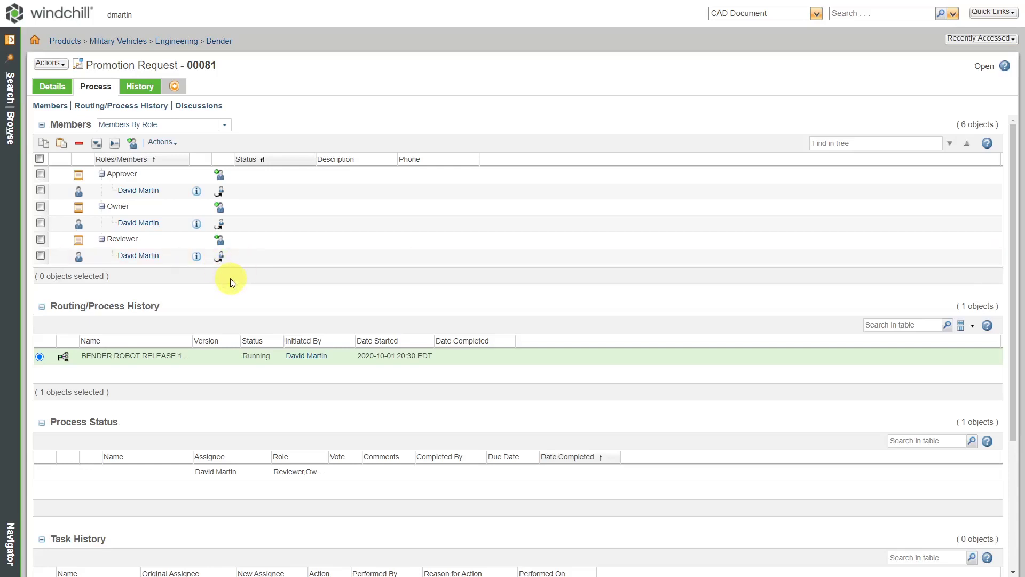
click(142, 90)
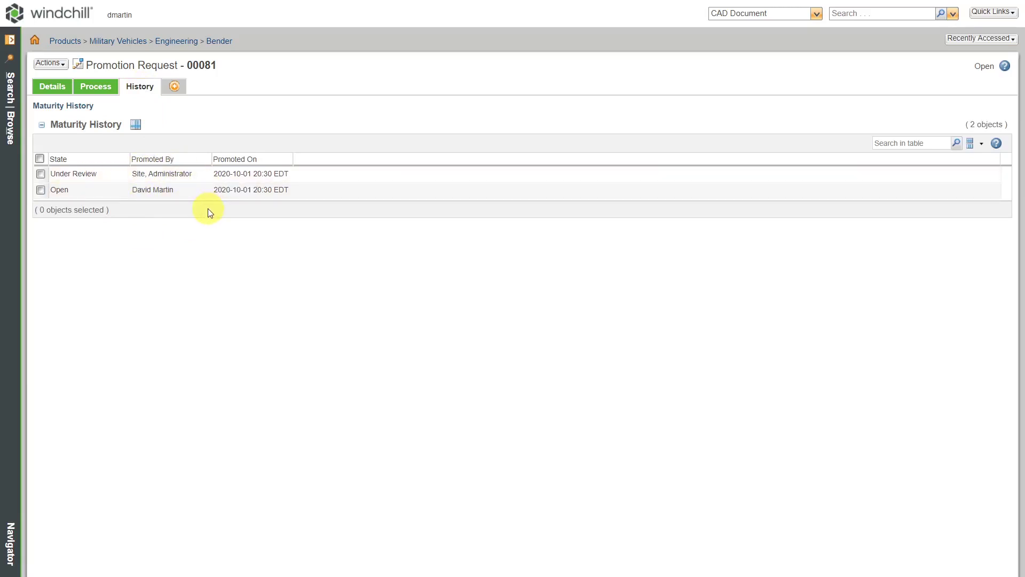
From Home, open the Review Promotion Request task for BENDER ROBOT RELEASE.
click(35, 43)
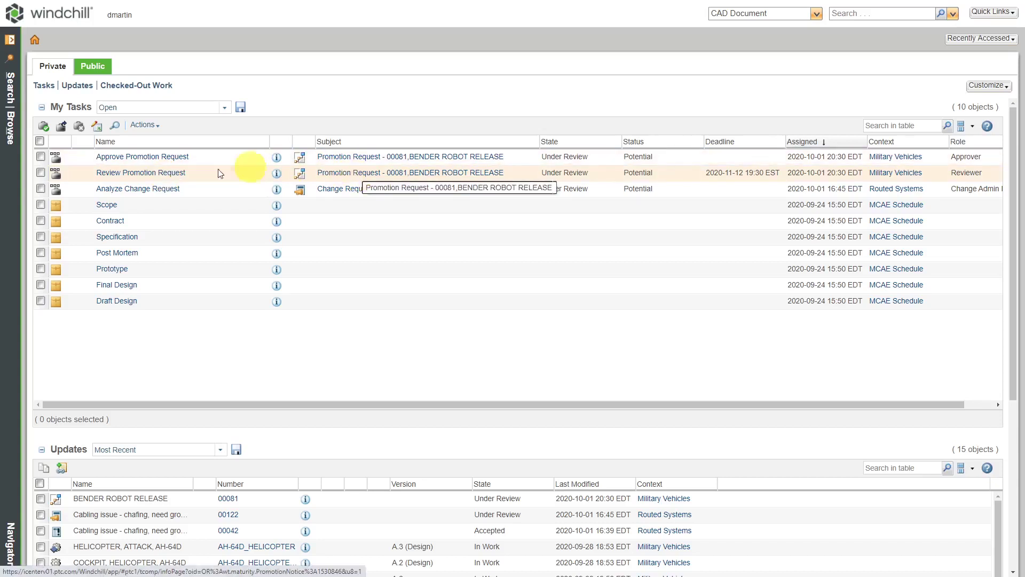
click(160, 175)
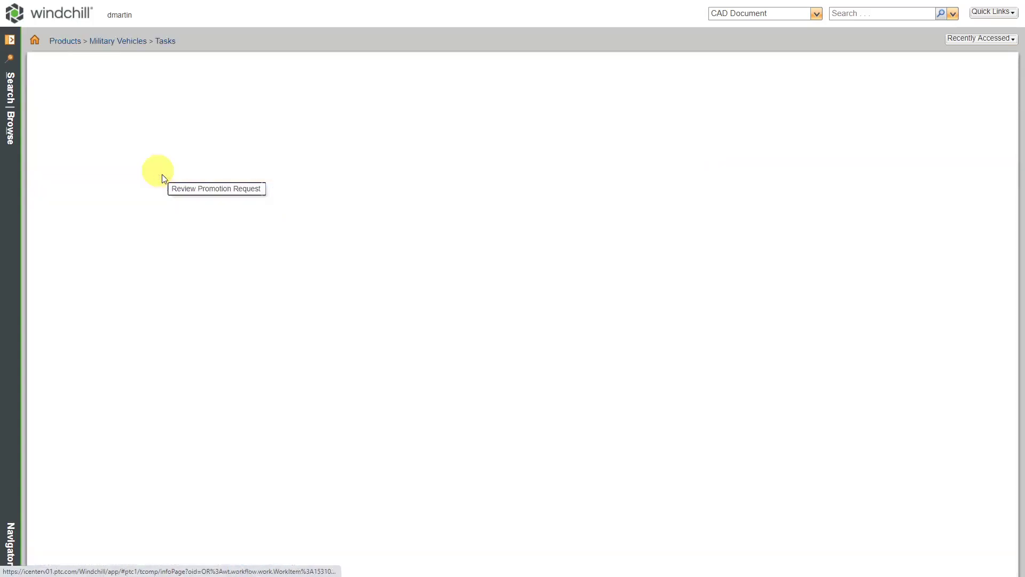
scroll(547, 269, down, 2)
scroll(547, 270, down, 1)
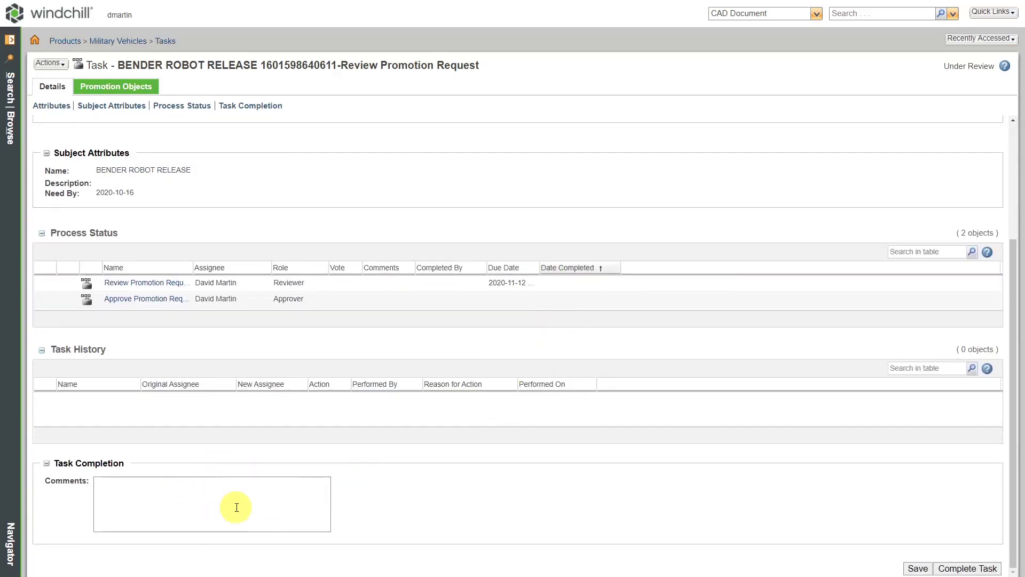
scroll(241, 360, up, 3)
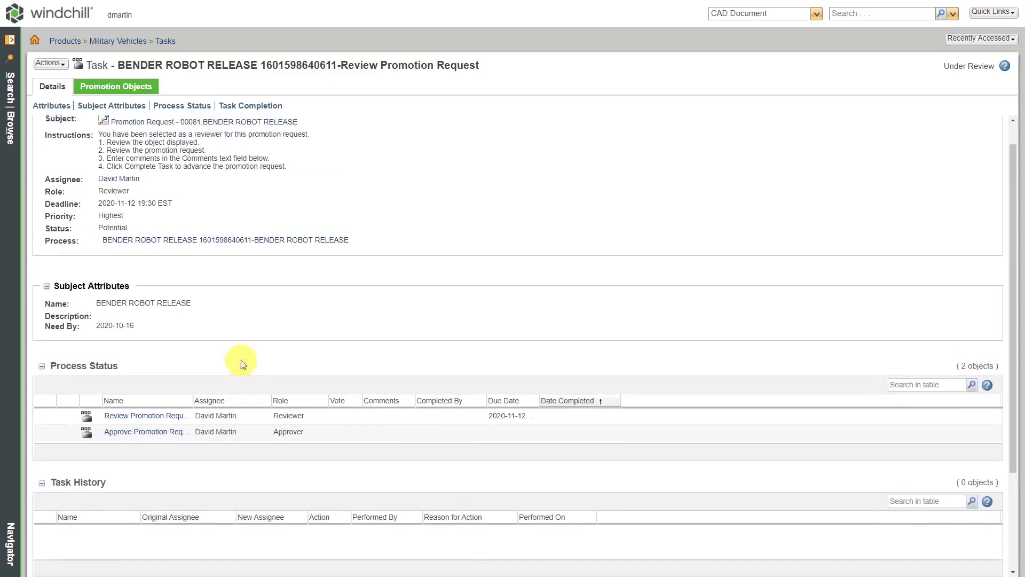
Complete the Approve Promotion Request task with Approve.
click(36, 44)
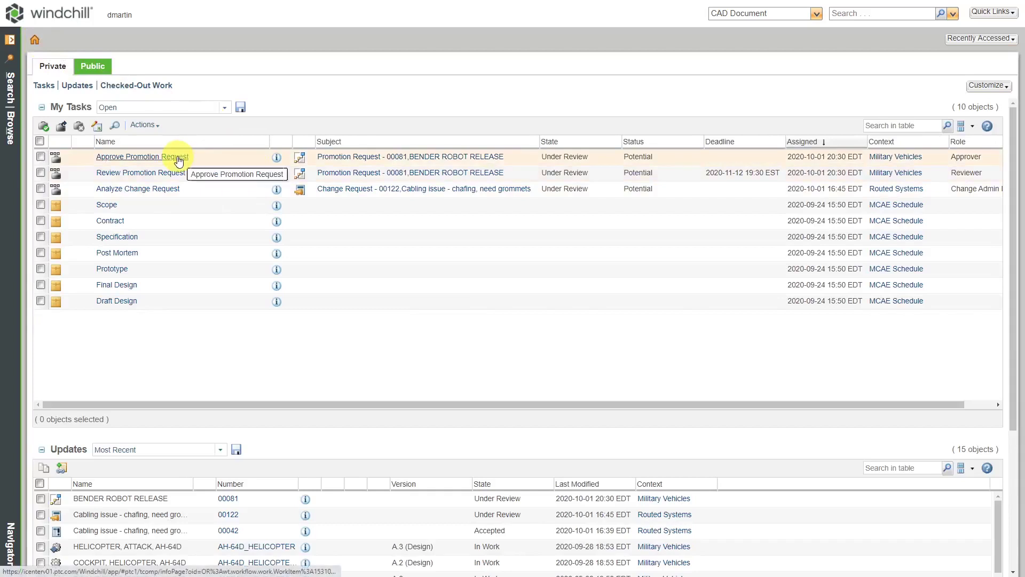
click(177, 159)
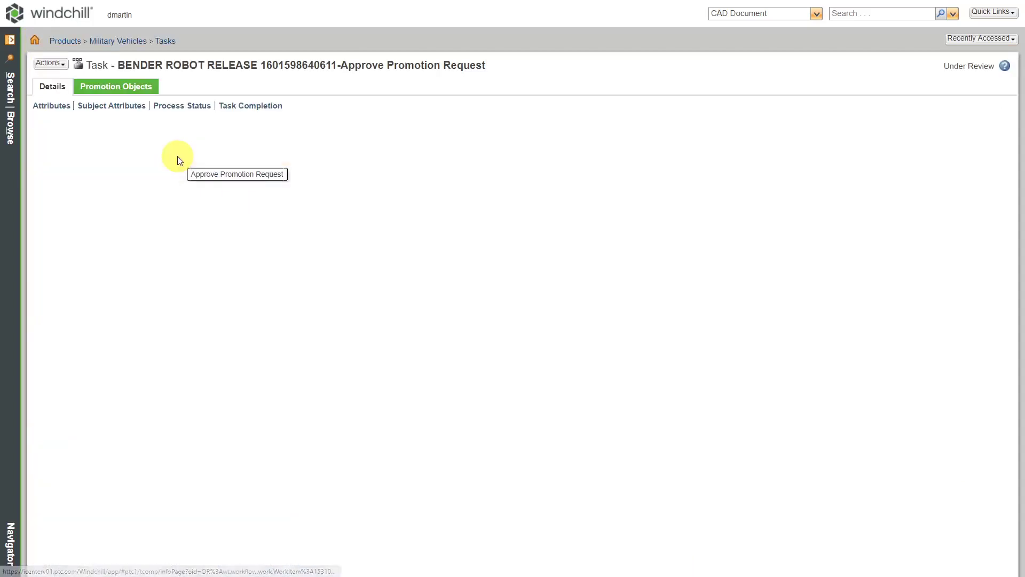
scroll(605, 401, down, 4)
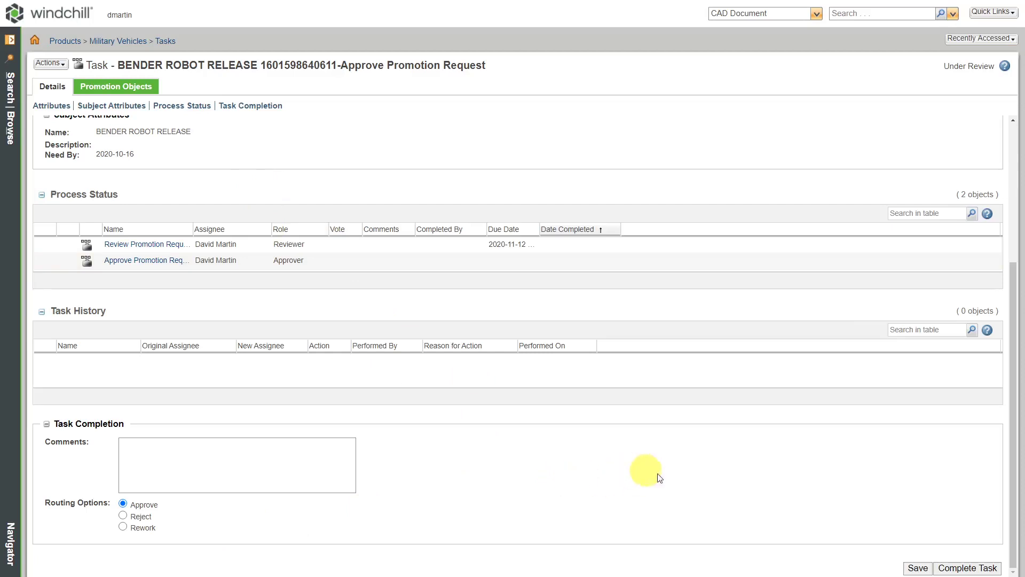
click(975, 569)
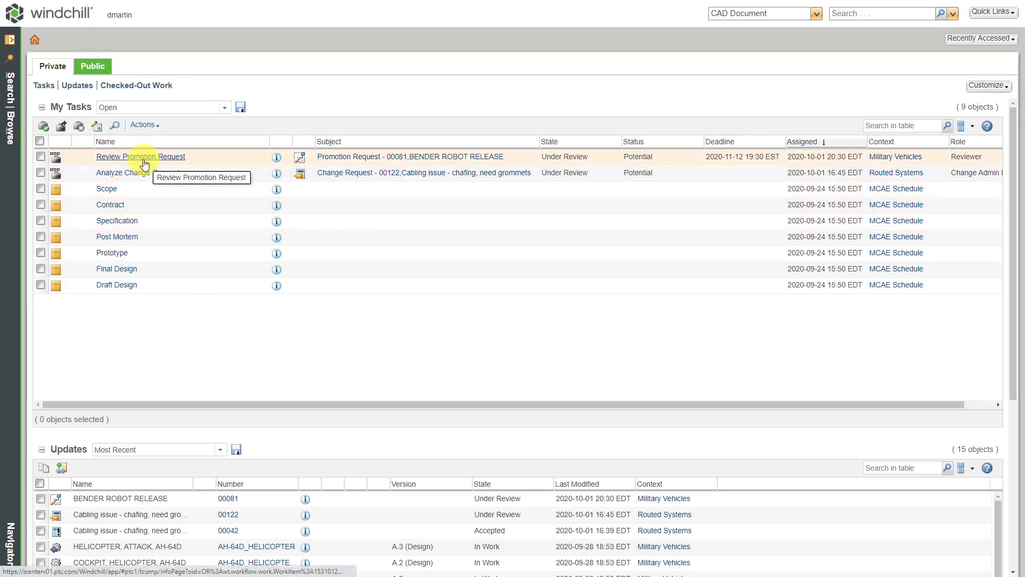
Complete the Review Promotion Request task for BENDER ROBOT RELEASE.
click(143, 160)
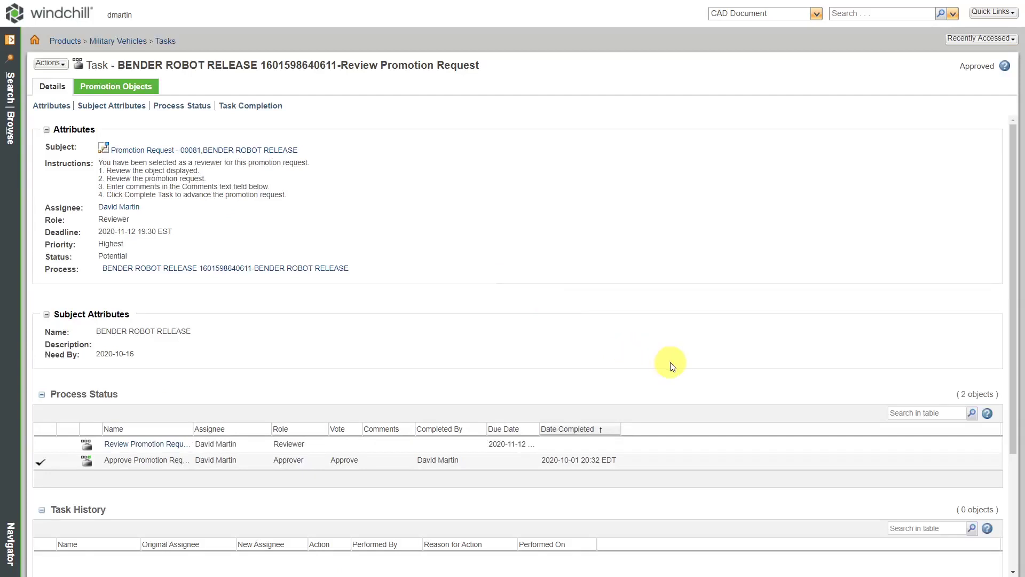
scroll(670, 363, down, 3)
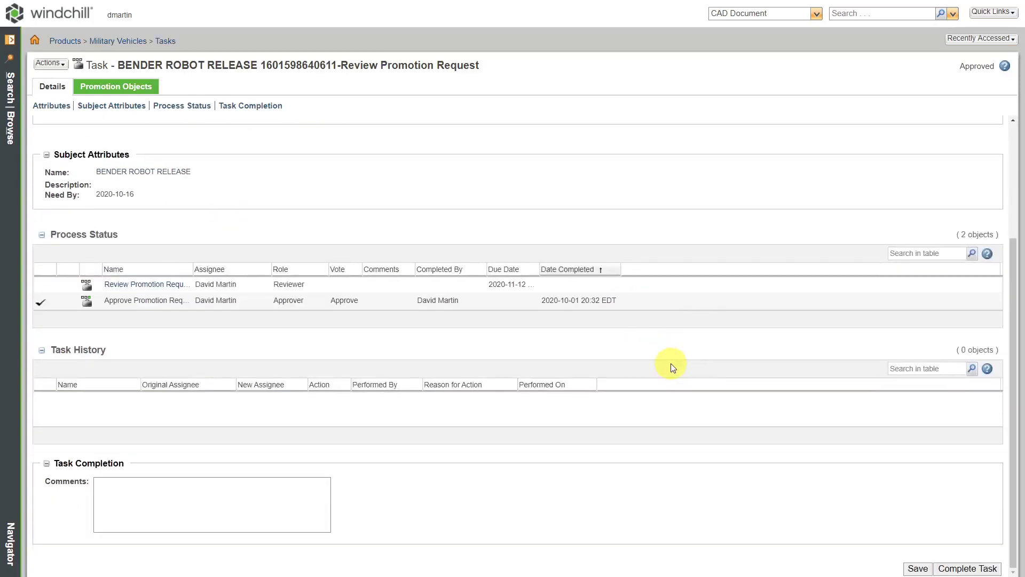
click(972, 568)
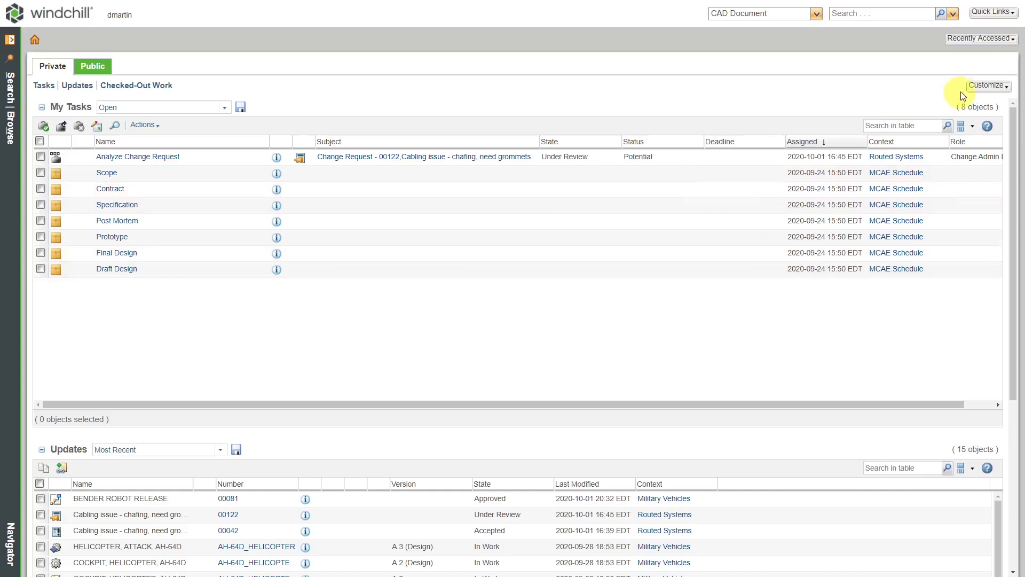
Open bender.asm A.2 from Recently Accessed and check its History for the Released state.
click(987, 41)
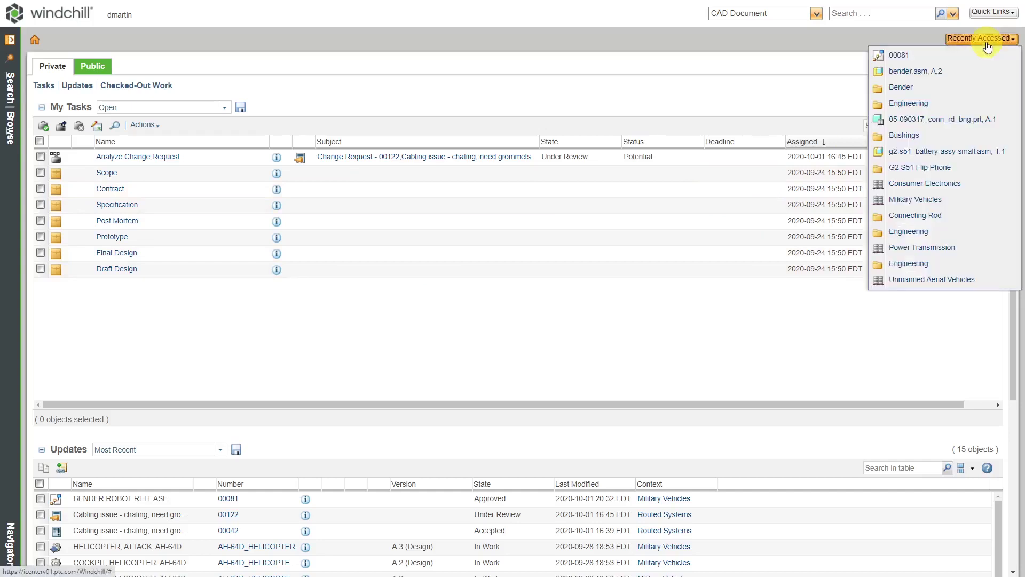
click(928, 72)
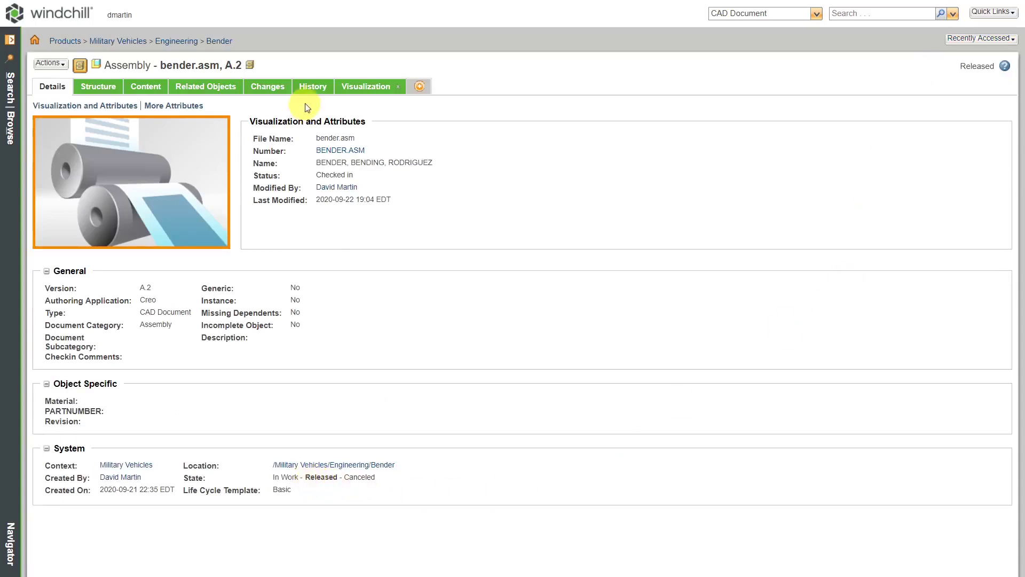
click(313, 88)
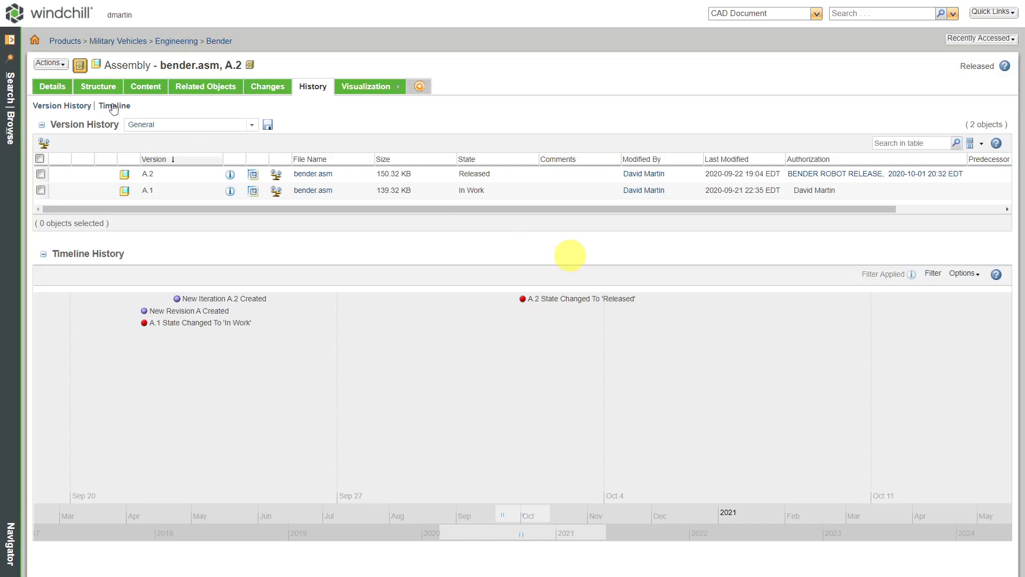
click(49, 64)
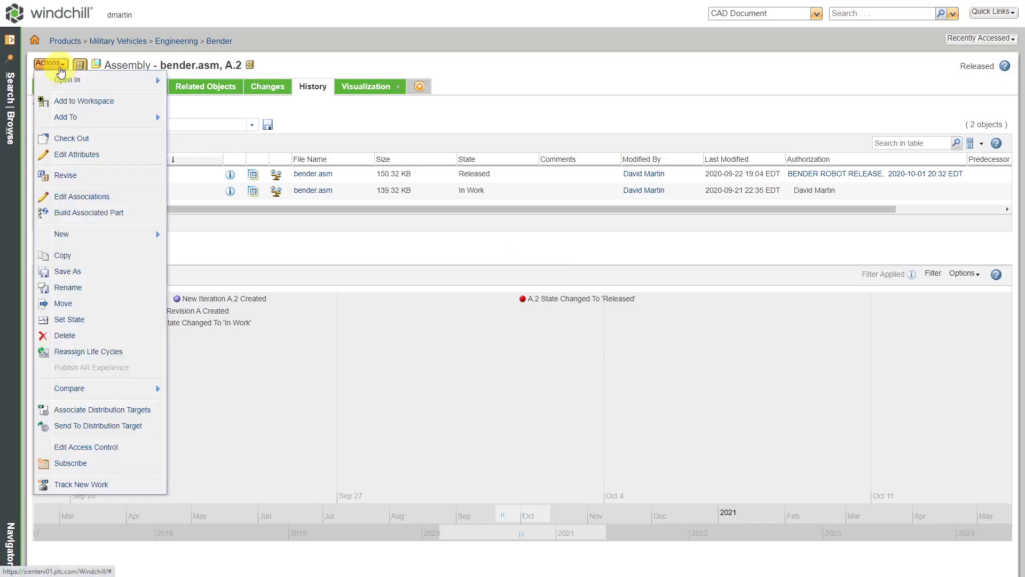